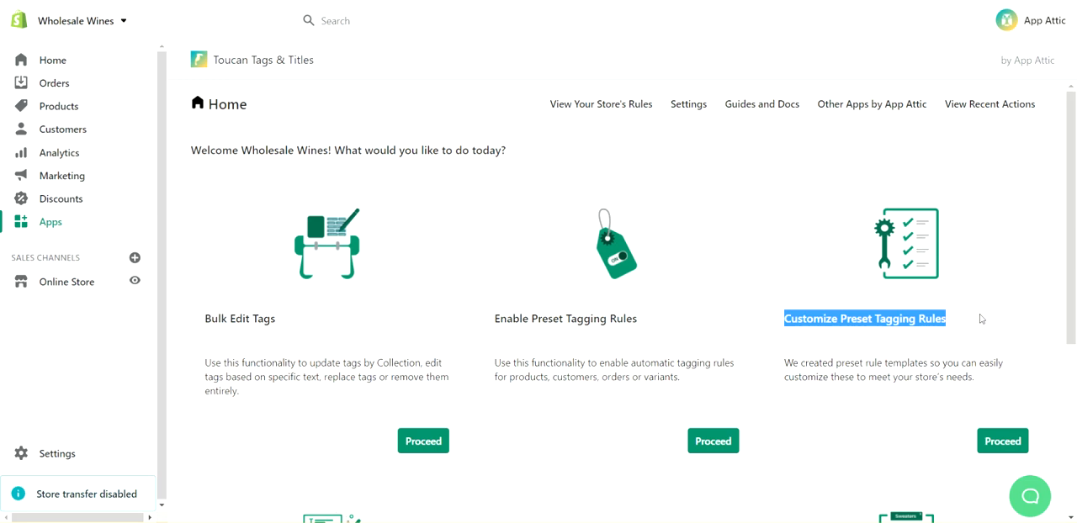
Open the section for customizing preset tagging rules.
left_click(984, 302)
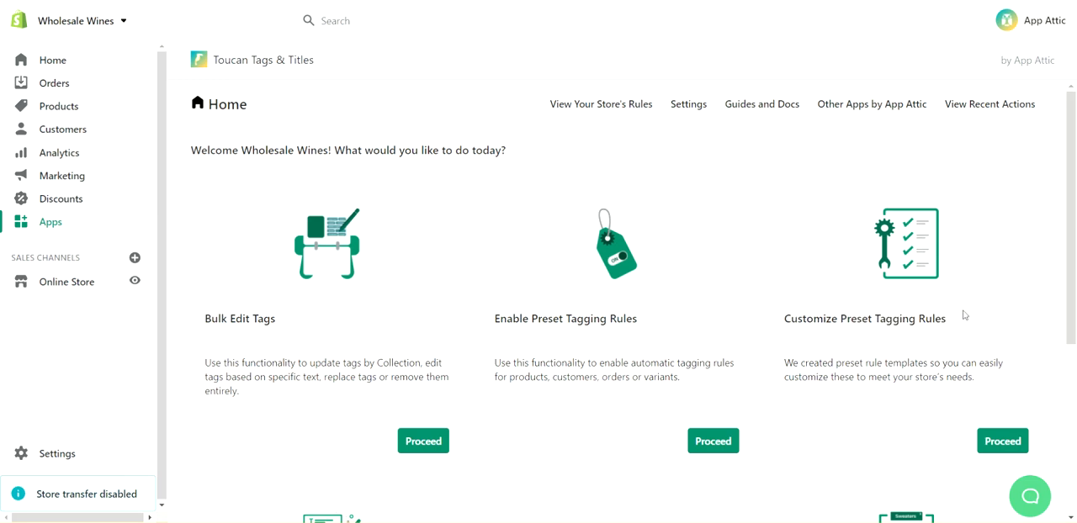
scroll(964, 315, "down", 3)
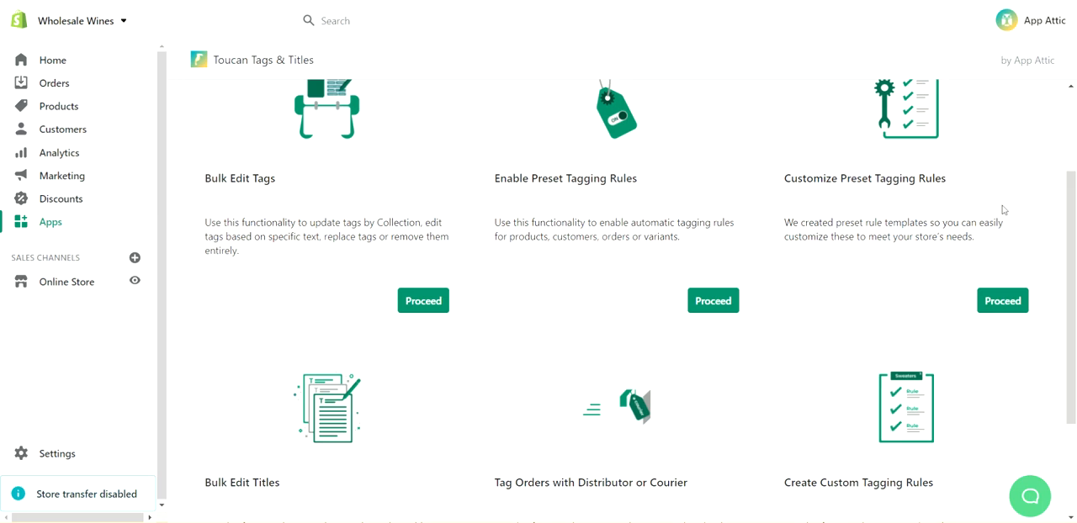
left_click(1003, 301)
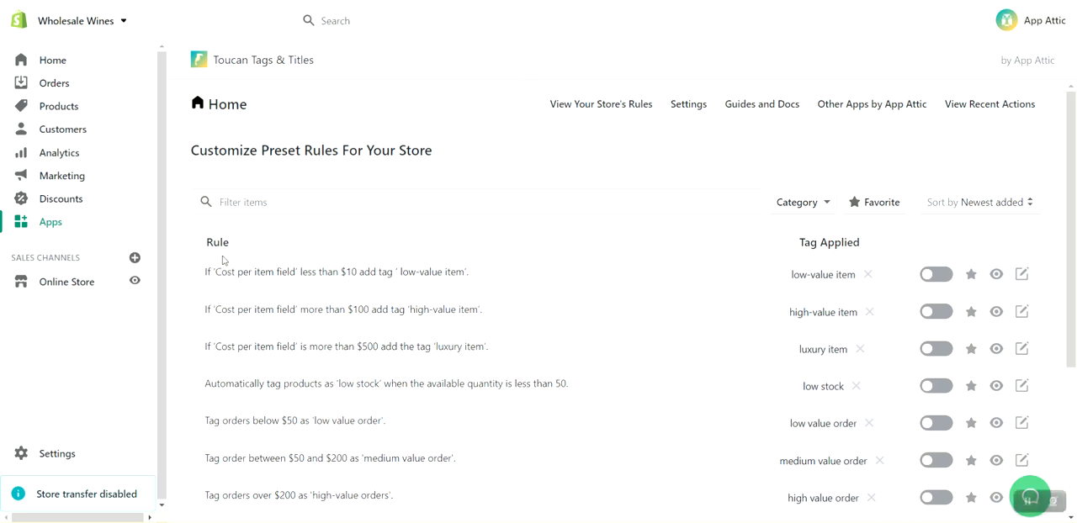
Open the preset rule that tags products costing less than $10 as 'low-value item' for customization.
scroll(222, 253, "down", 1)
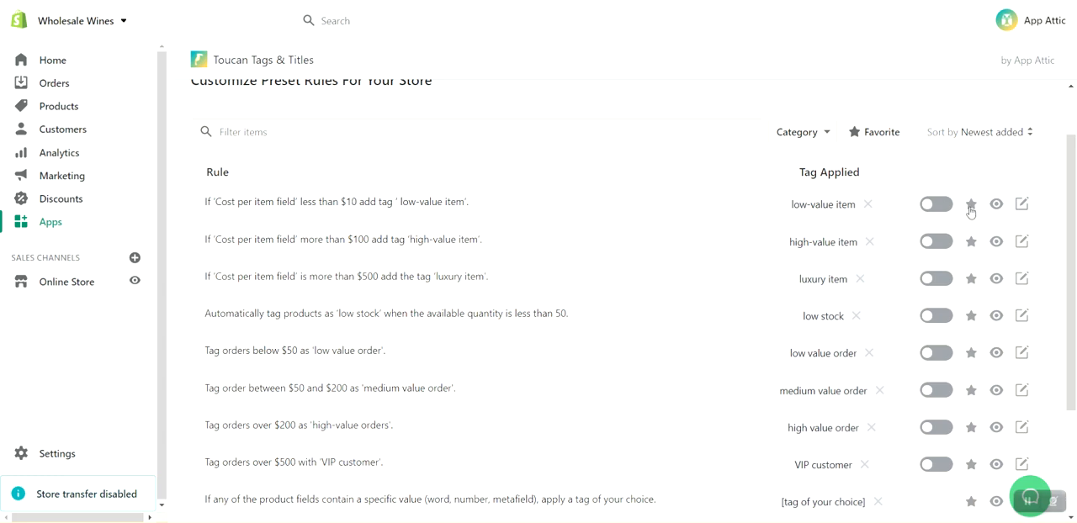
mouse_move(997, 208)
scroll(549, 363, "down", 3)
scroll(548, 362, "up", 3)
left_click(937, 209)
left_click(933, 210)
left_click(1022, 206)
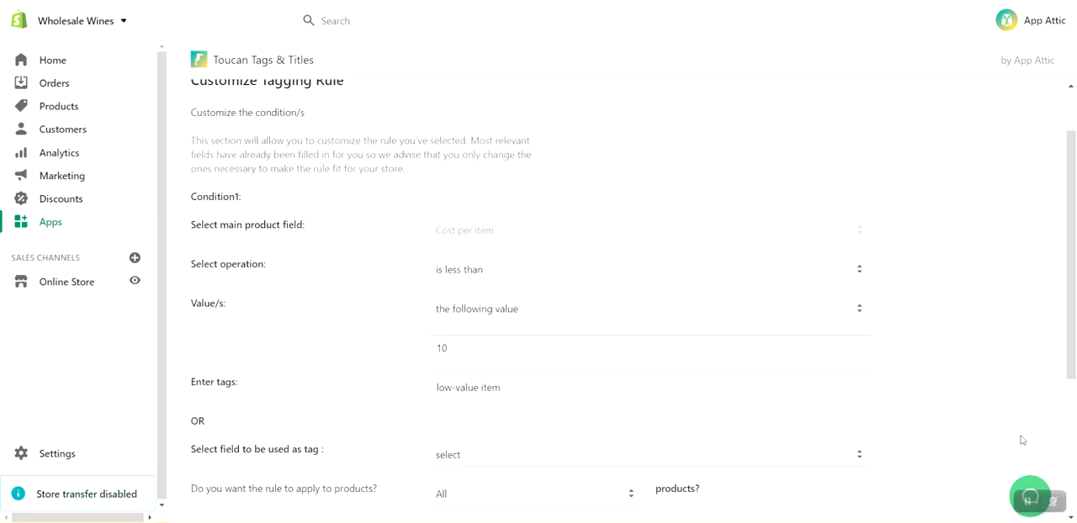
Choose "is less than" as the operation for the rule's Cost per item condition.
scroll(789, 319, "up", 1)
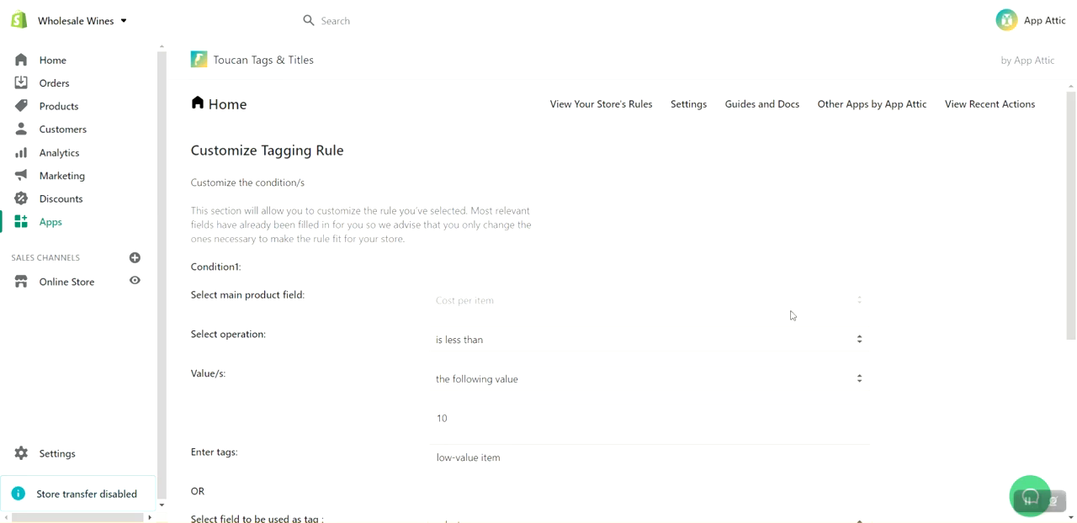
scroll(879, 253, "down", 1)
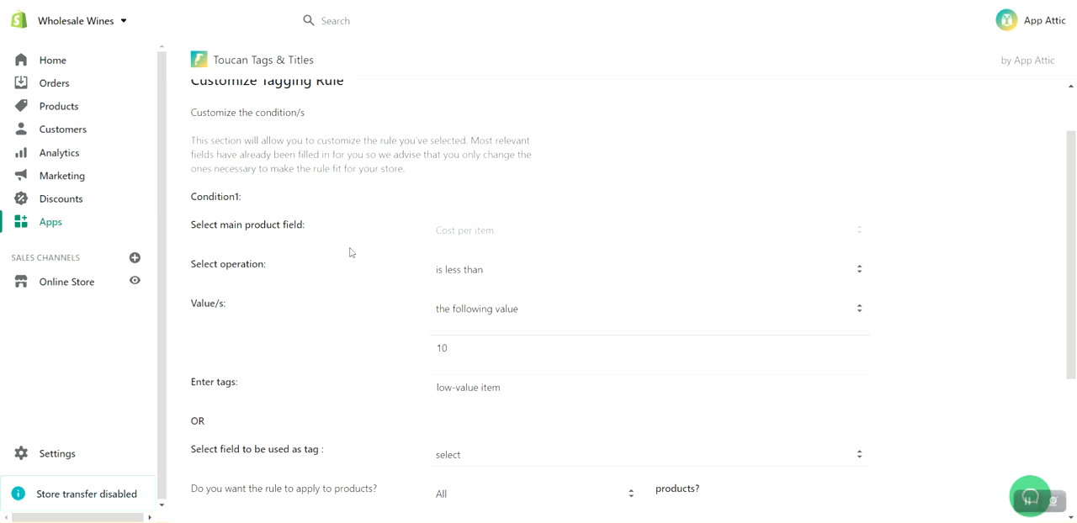
scroll(350, 253, "down", 1)
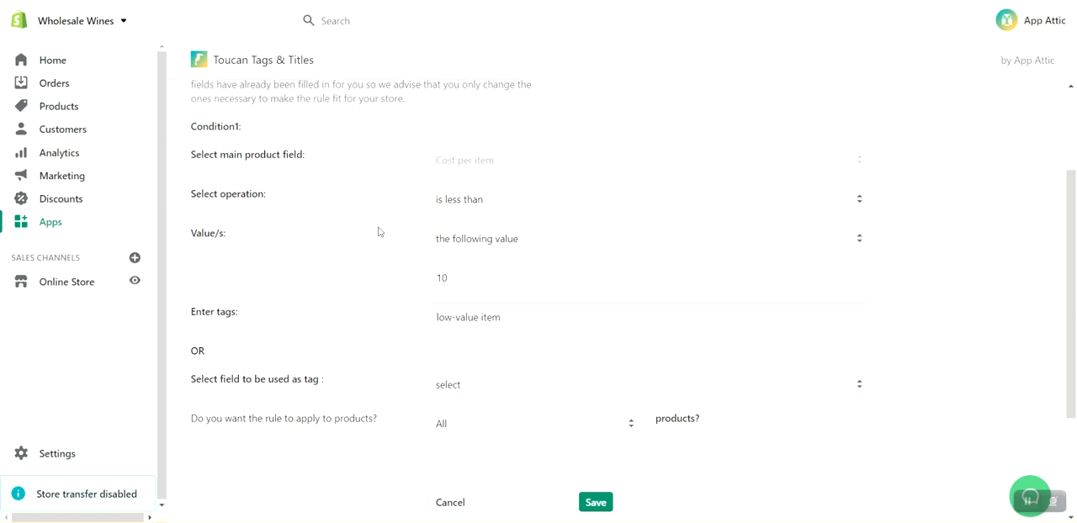
left_click(520, 208)
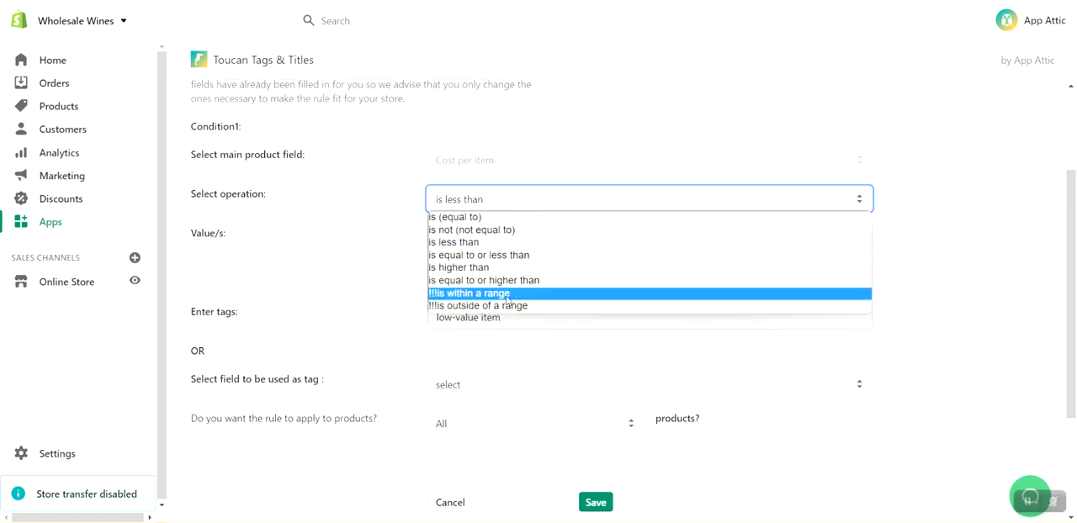
left_click(499, 243)
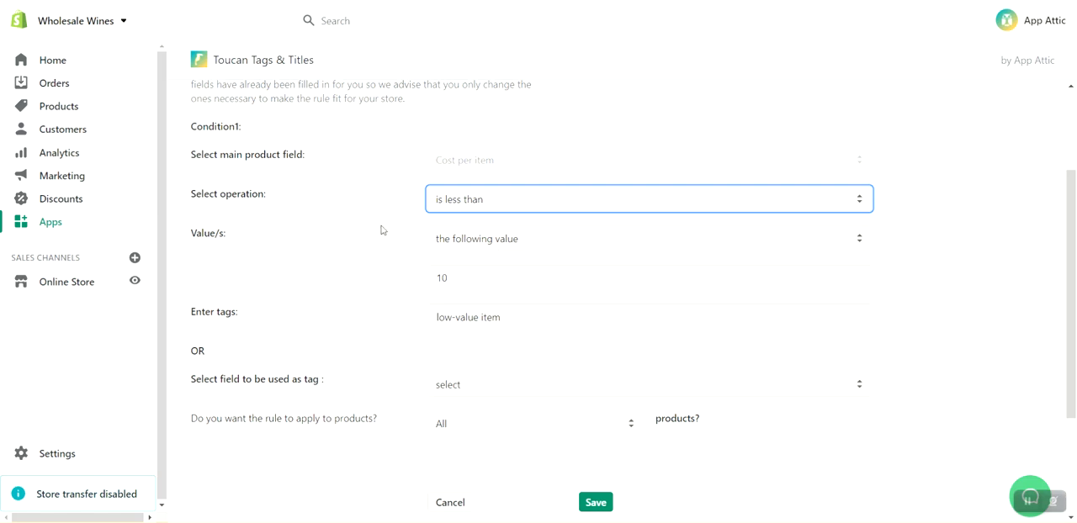
Set the comparison value of the Cost per item condition to 5.
scroll(381, 230, "down", 1)
scroll(381, 229, "down", 1)
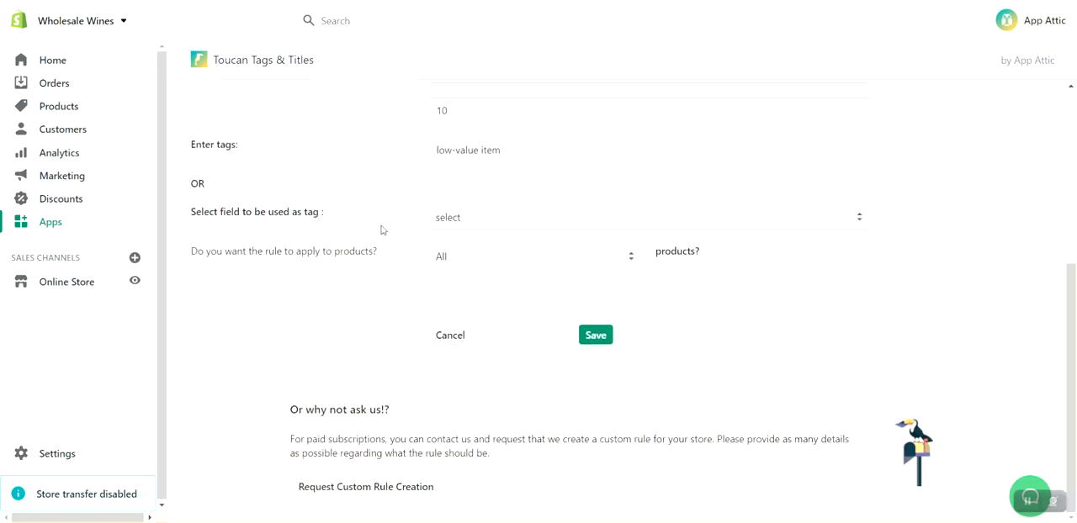
scroll(382, 230, "up", 2)
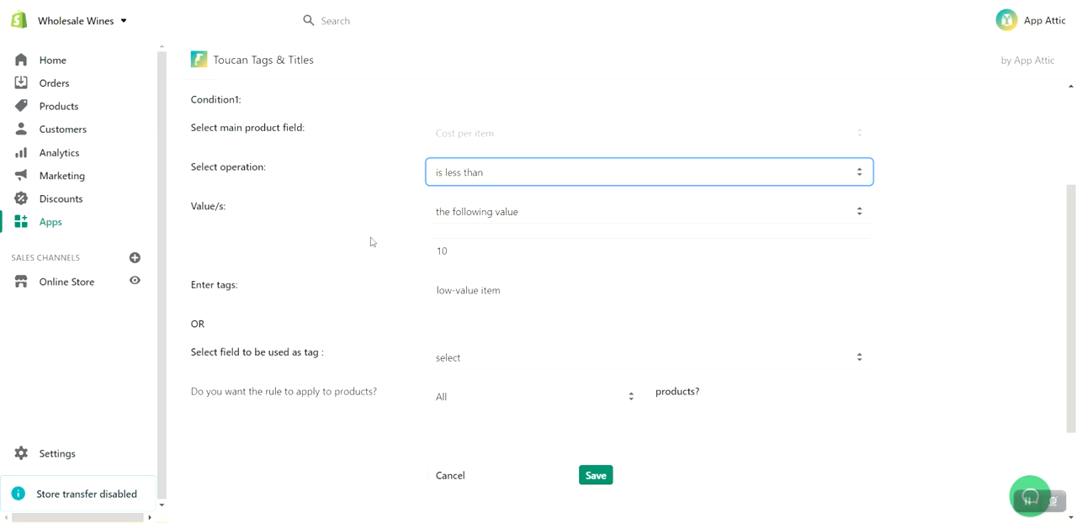
left_click(479, 253)
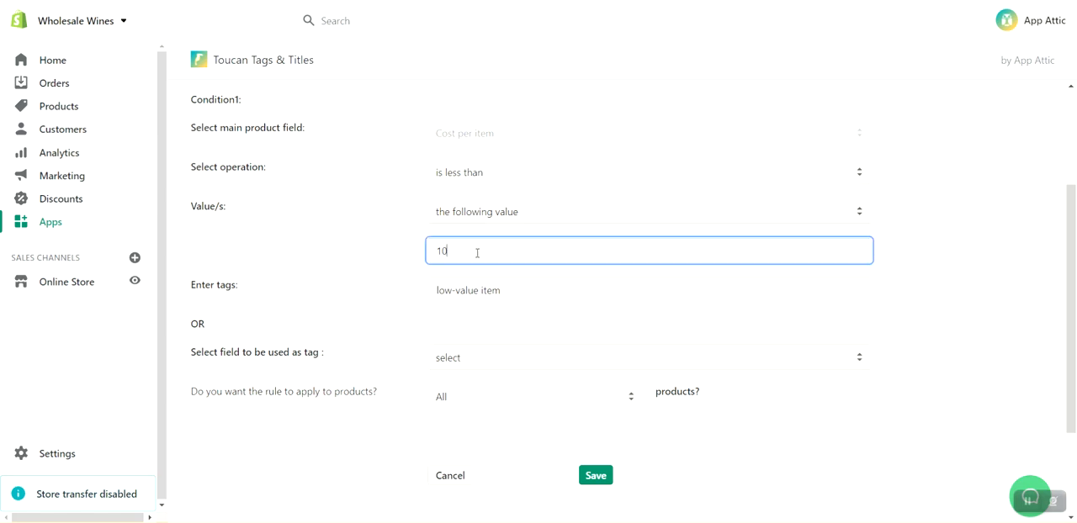
key("BackSpace")
key("BackSpace")
type("5")
left_click(360, 265)
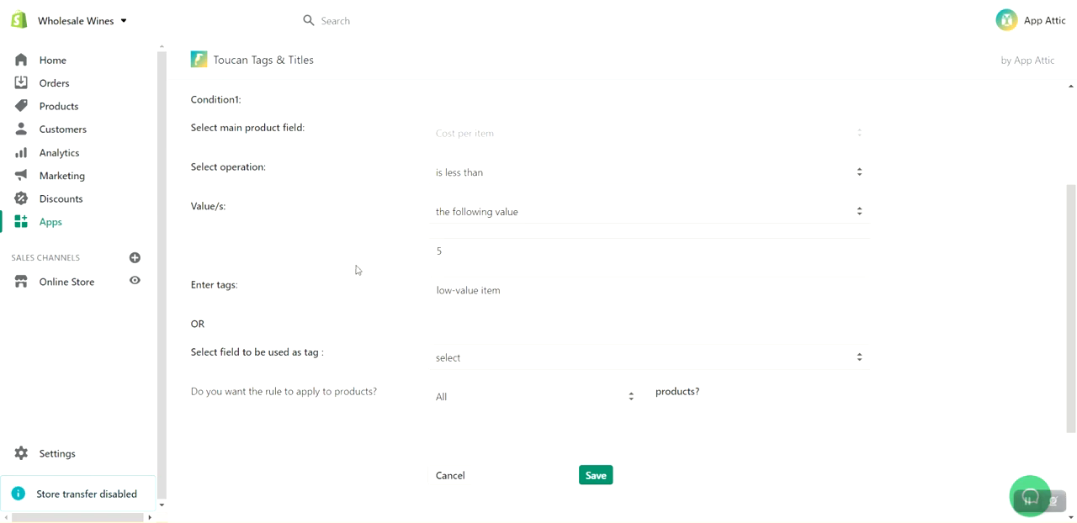
left_click(449, 253)
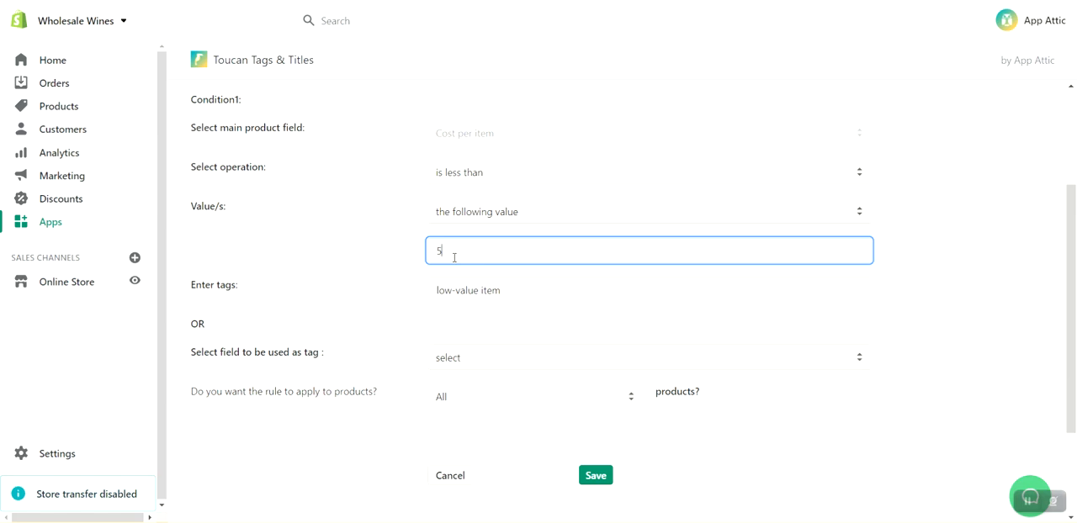
left_click(765, 458)
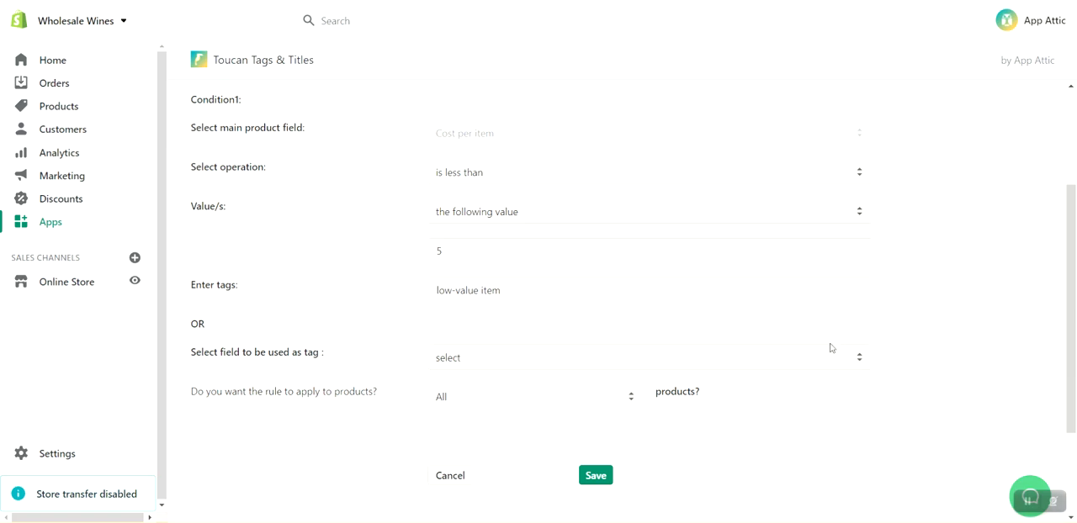
Make the rule apply to Selected products only.
scroll(992, 294, "up", 1)
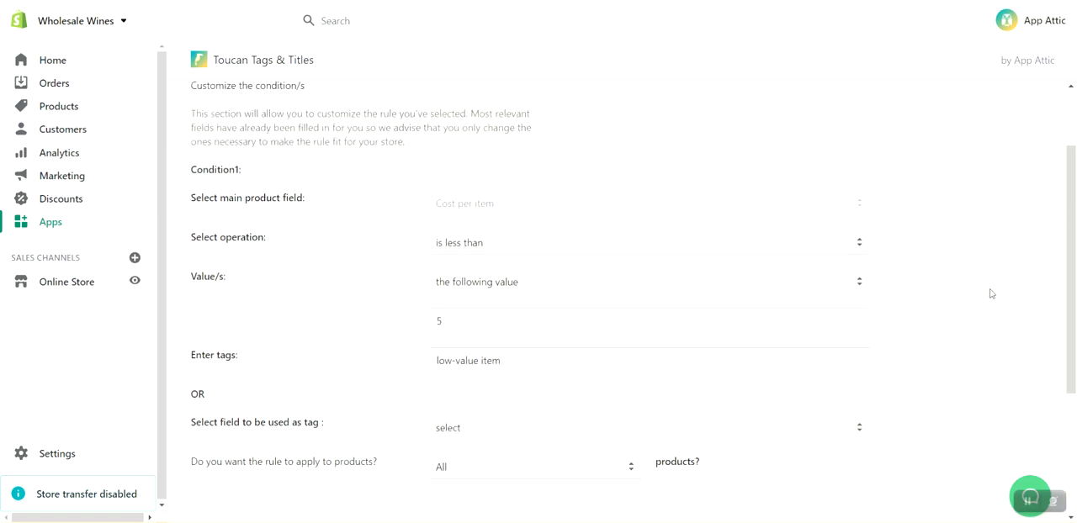
scroll(991, 294, "down", 3)
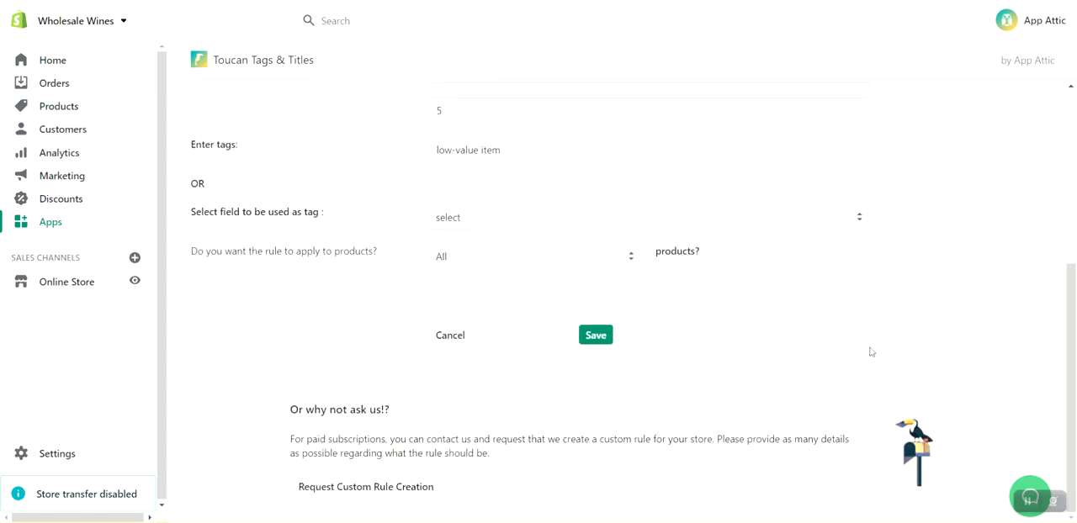
scroll(922, 337, "up", 1)
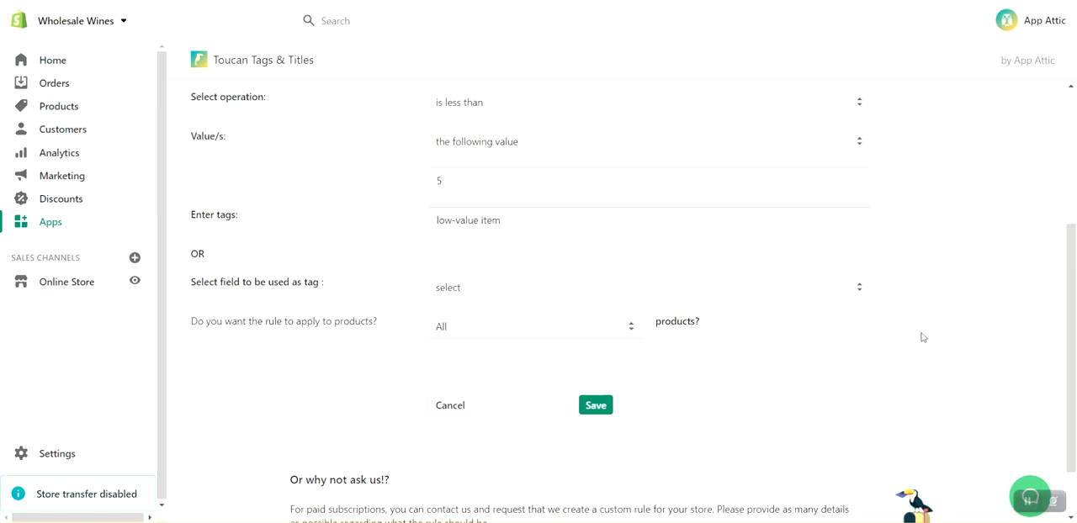
left_click(524, 333)
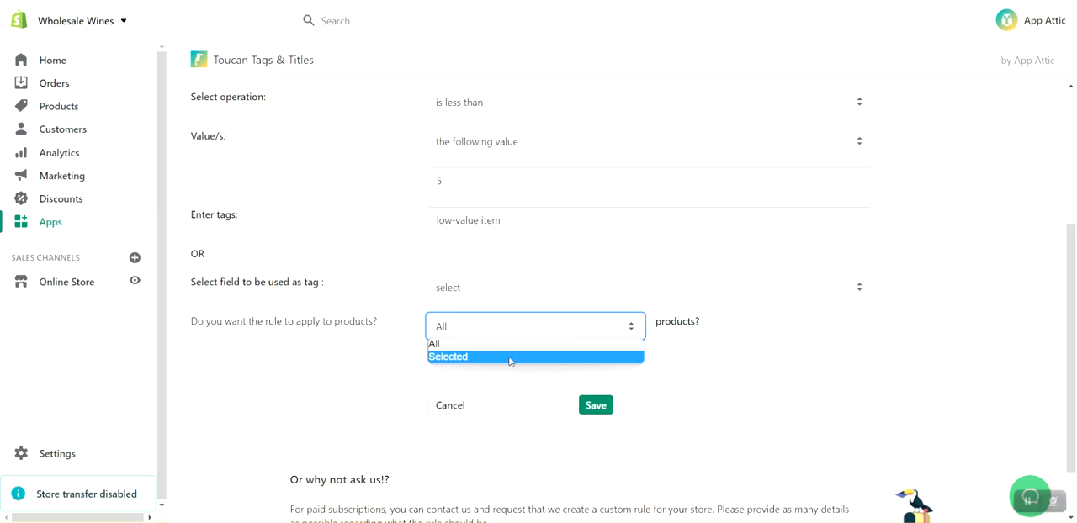
left_click(512, 358)
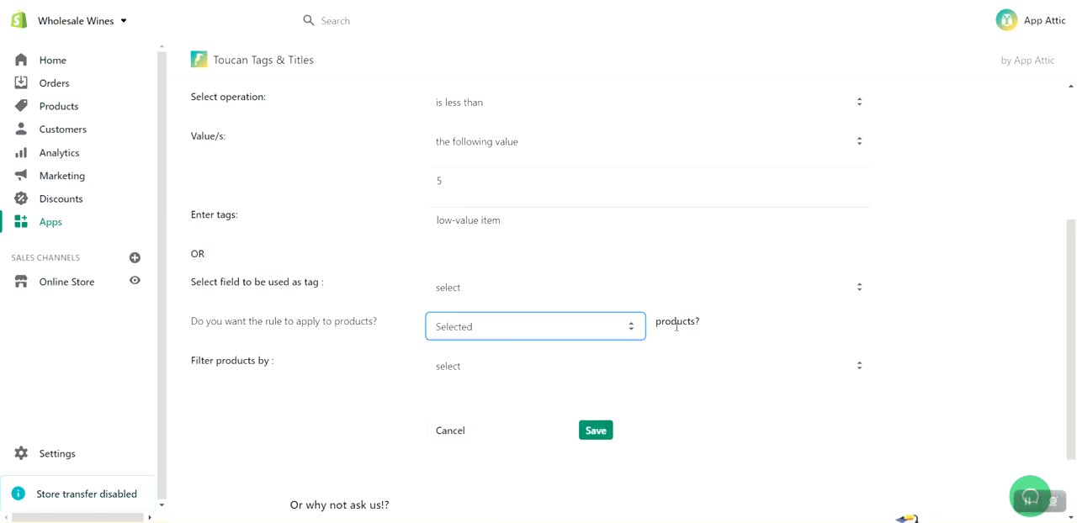
Filter the rule's products by Collection and choose the Spanish Wine collection.
scroll(912, 295, "down", 1)
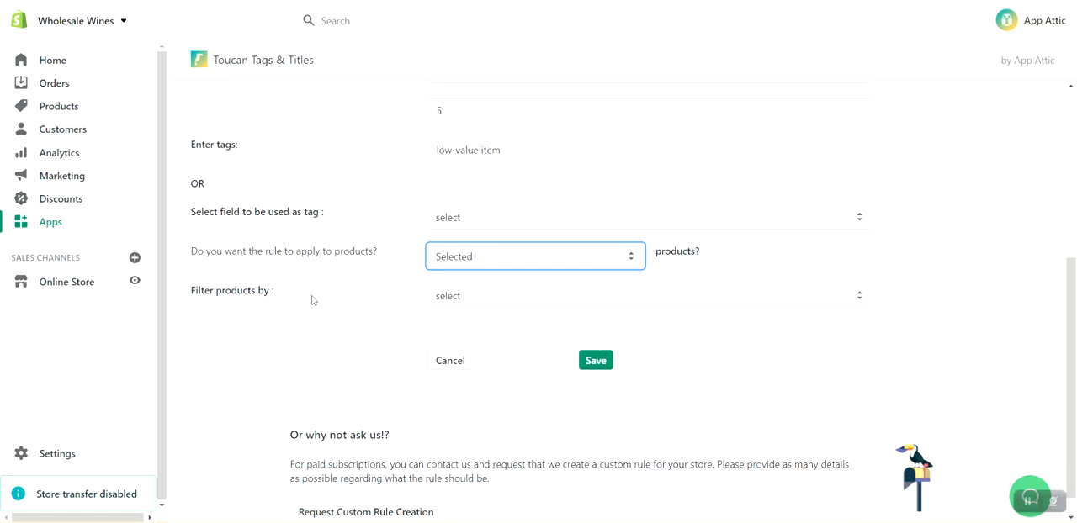
left_click(479, 302)
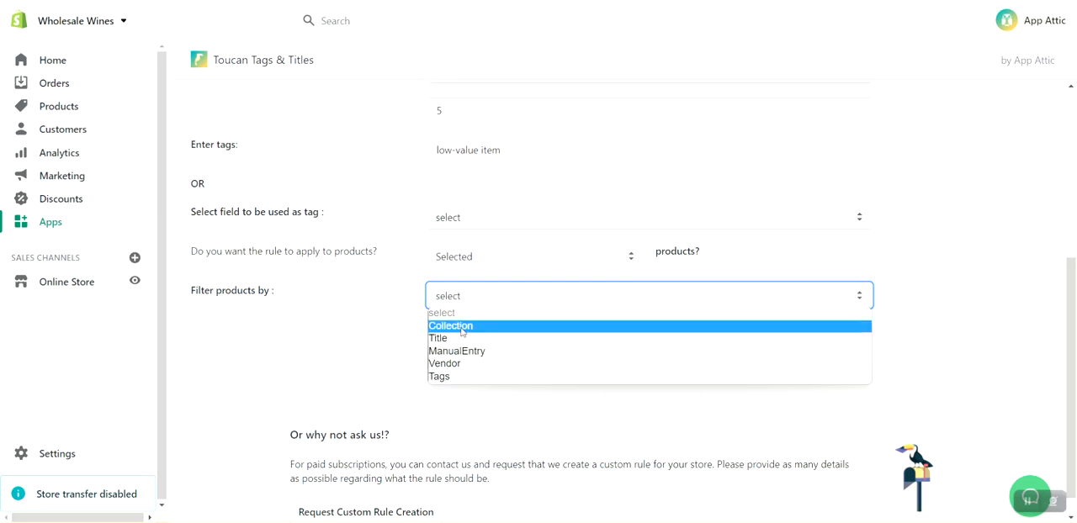
left_click(462, 326)
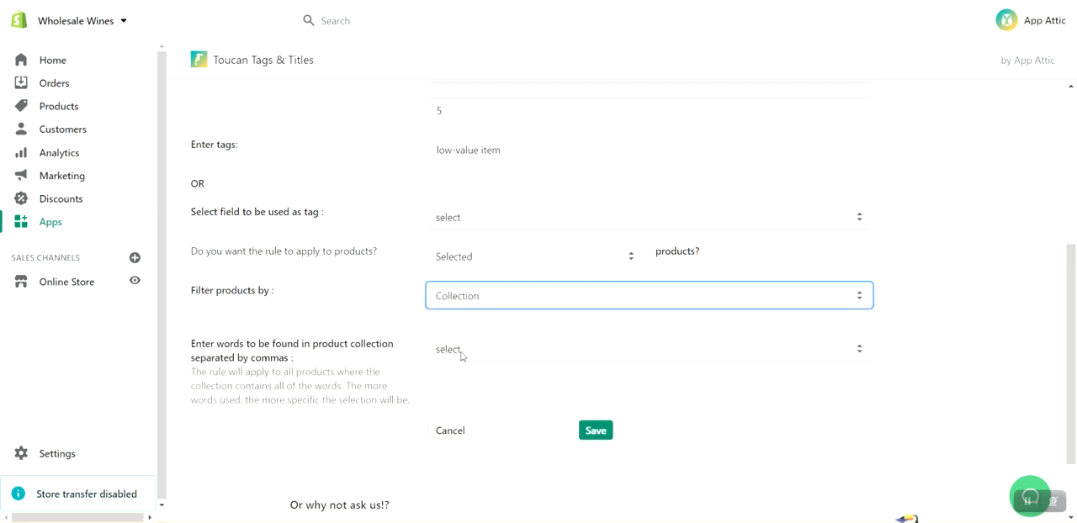
left_click(461, 356)
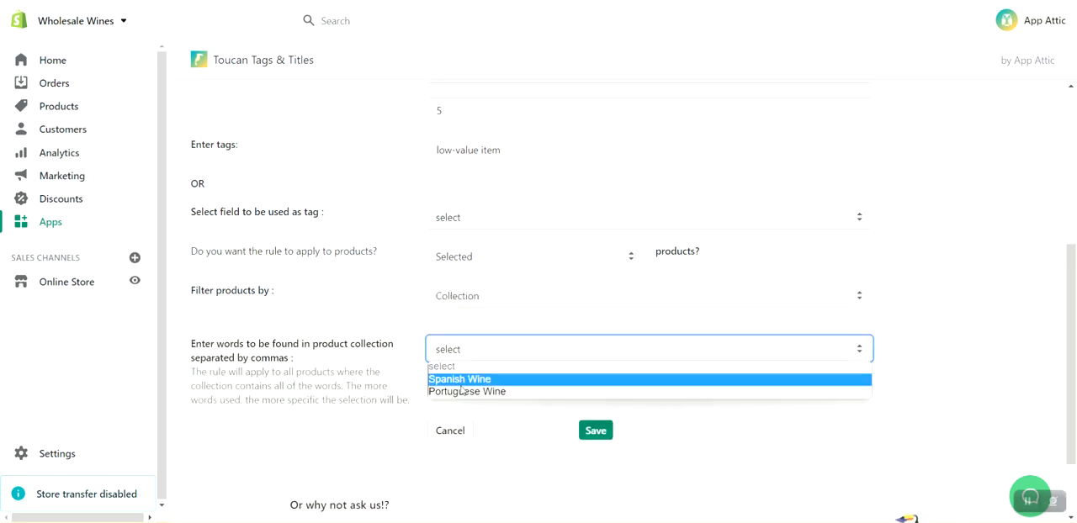
left_click(462, 383)
Shorten the tag the rule applies to "low-value".
scroll(561, 379, "up", 3)
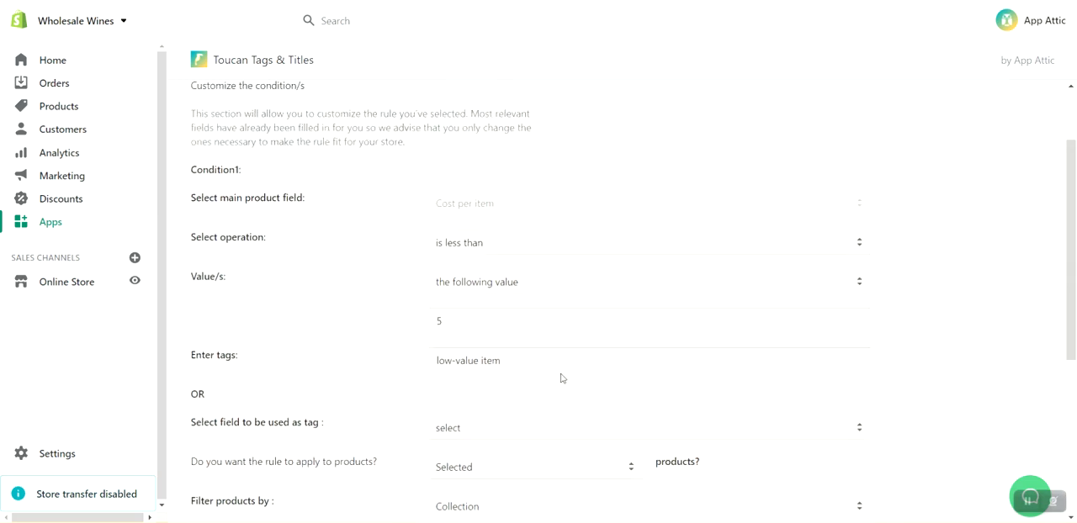
scroll(579, 351, "down", 3)
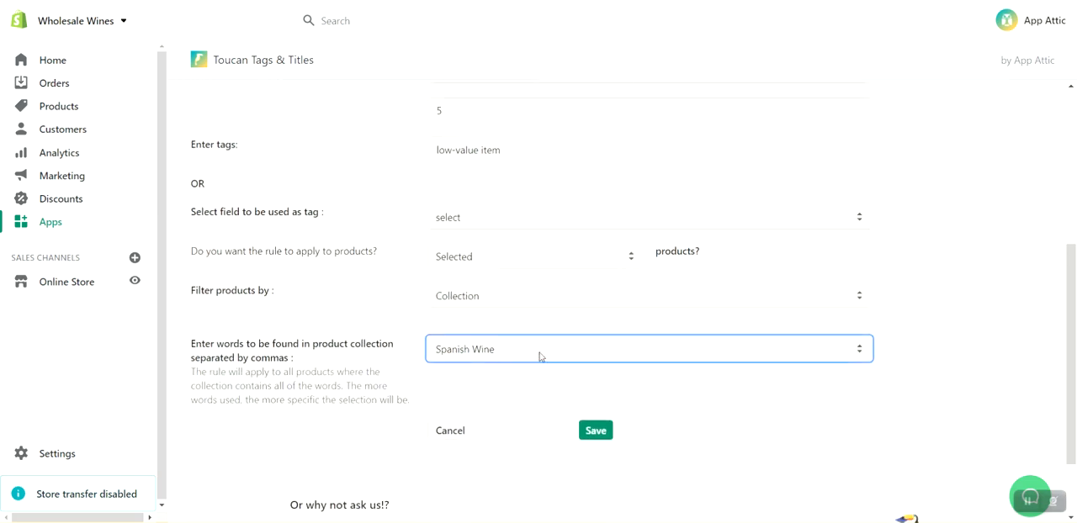
scroll(540, 357, "up", 2)
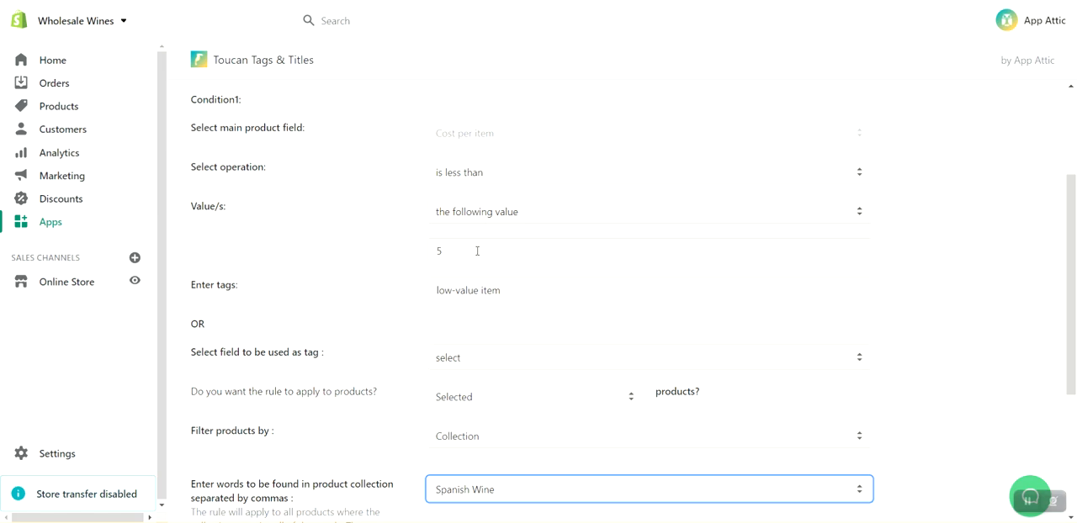
scroll(481, 253, "down", 1)
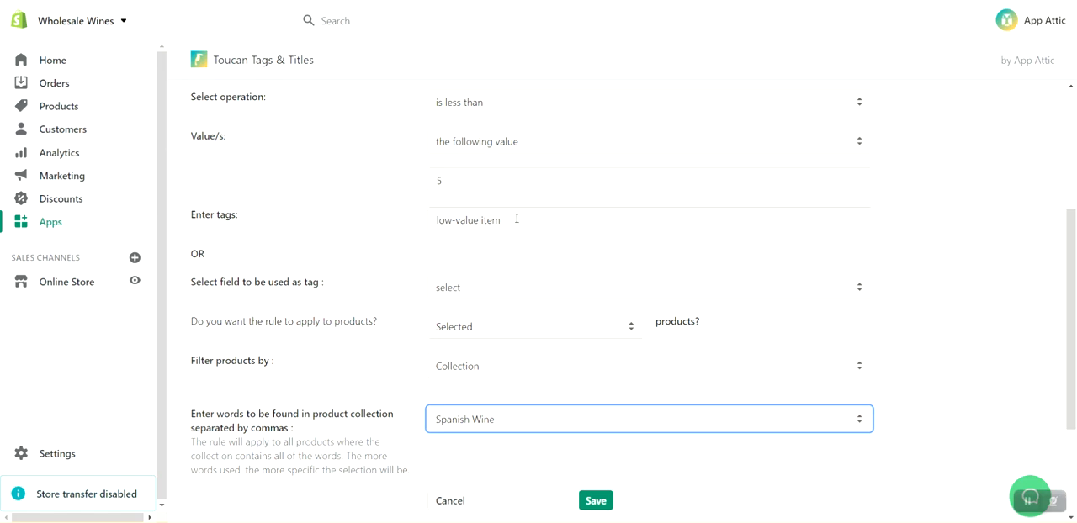
left_click(516, 220)
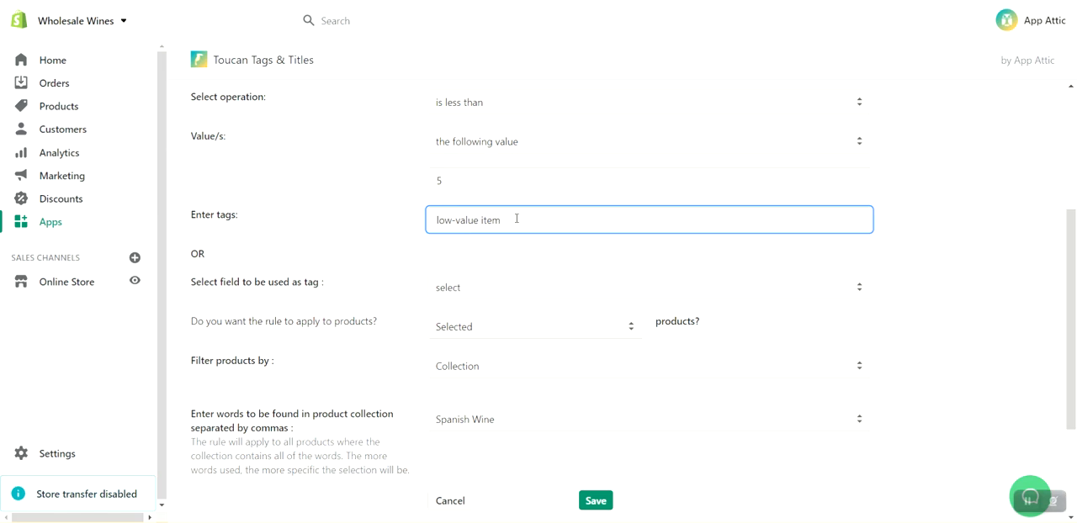
key("BackSpace")
key("BackSpace")
key("BackSpace")
key("BackSpace")
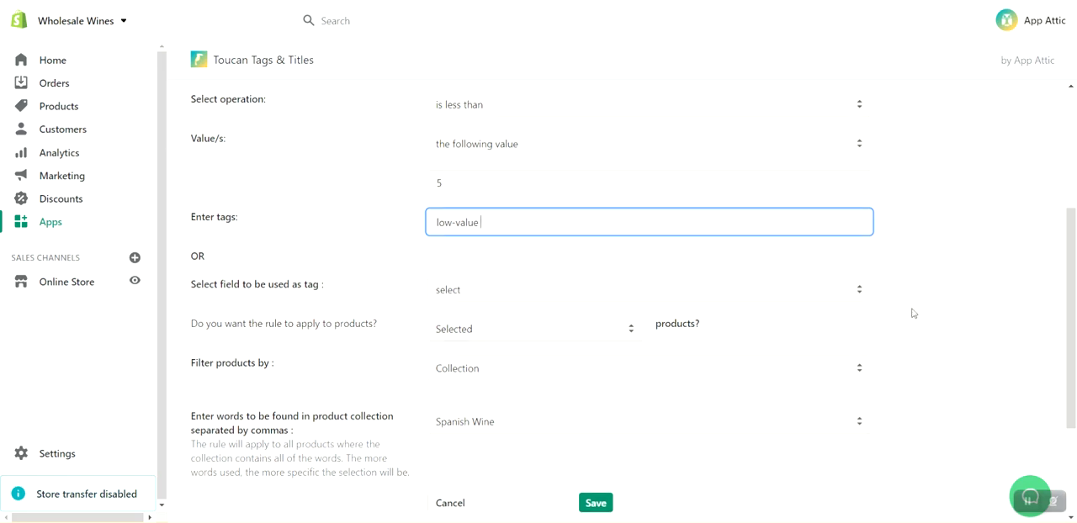
scroll(915, 313, "up", 1)
scroll(980, 320, "down", 1)
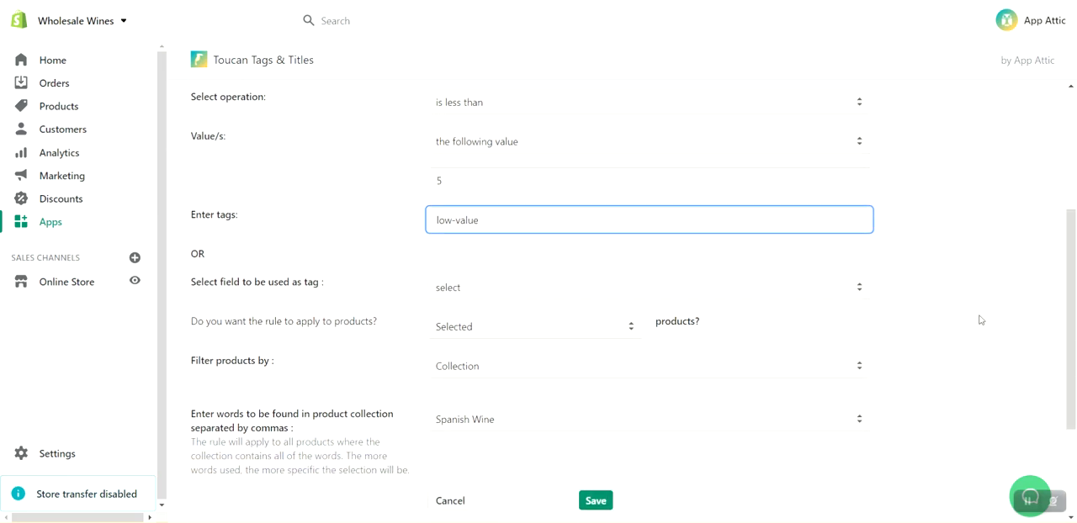
scroll(979, 320, "down", 2)
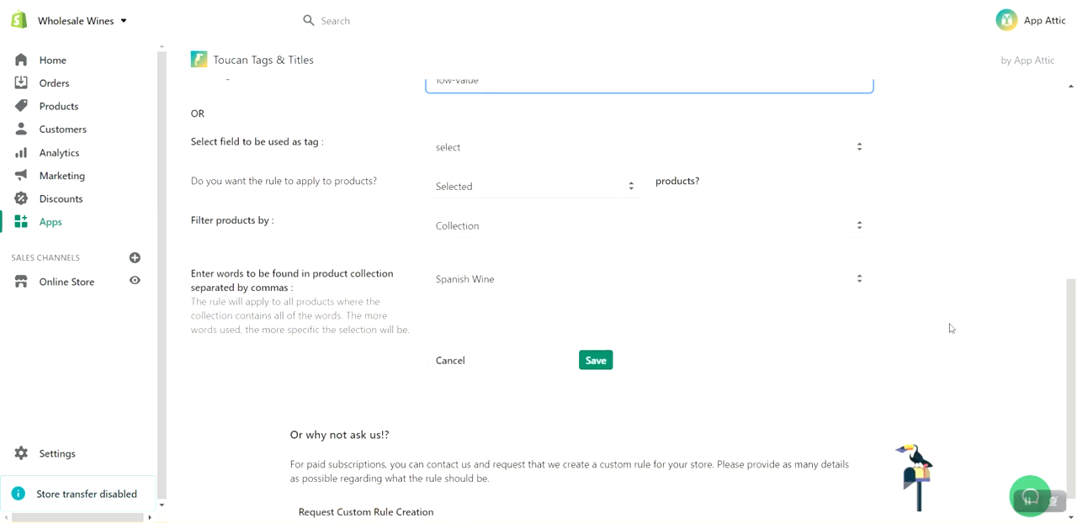
scroll(951, 324, "up", 2)
scroll(950, 326, "up", 2)
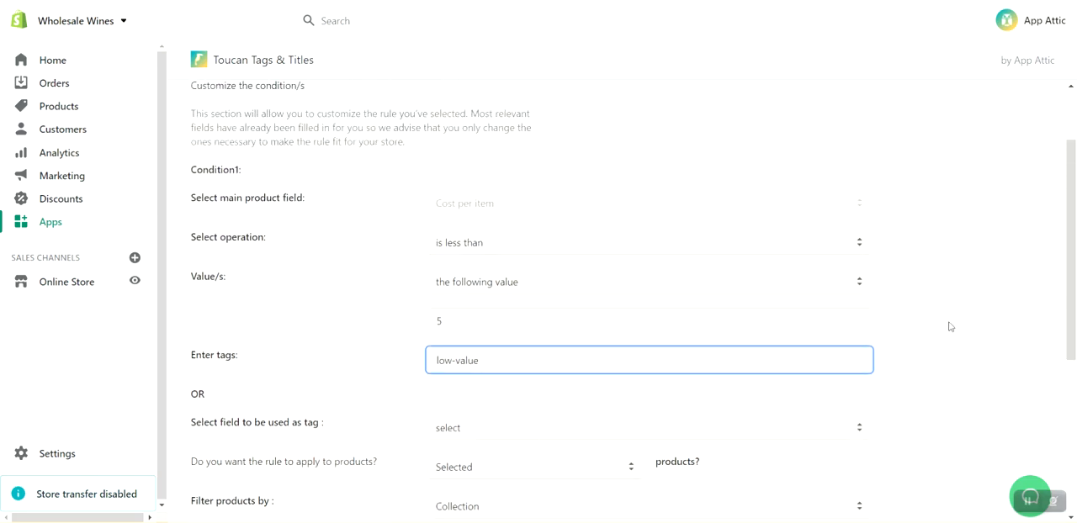
scroll(950, 326, "down", 4)
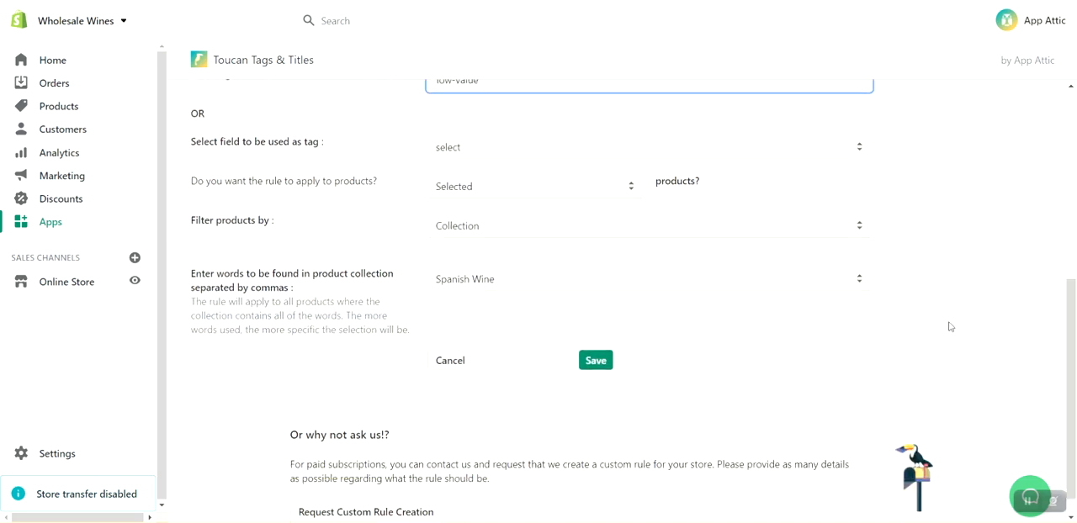
Save the rule's condition and tag settings, and review the guidance on entering a rule name.
left_click(600, 365)
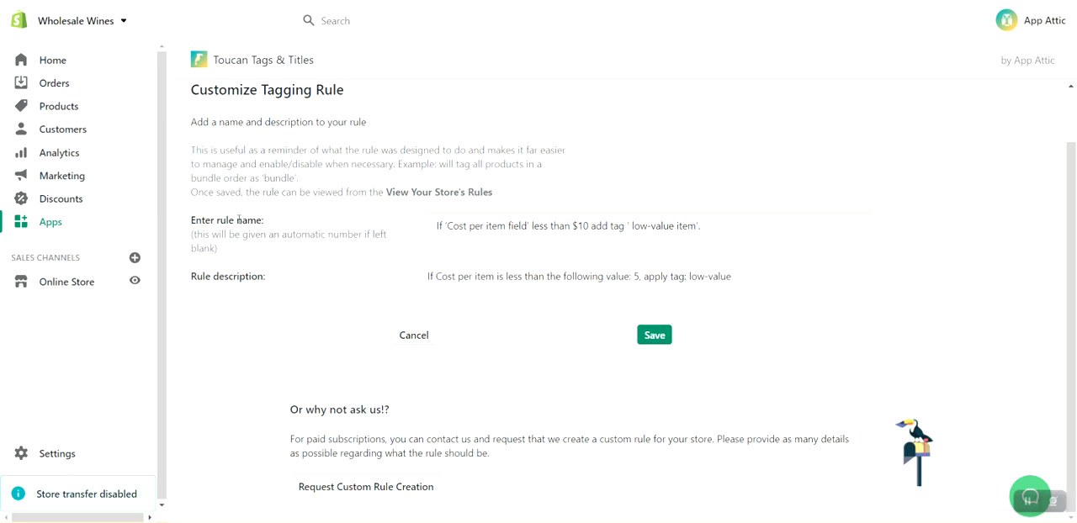
left_click_drag(193, 223, 273, 227)
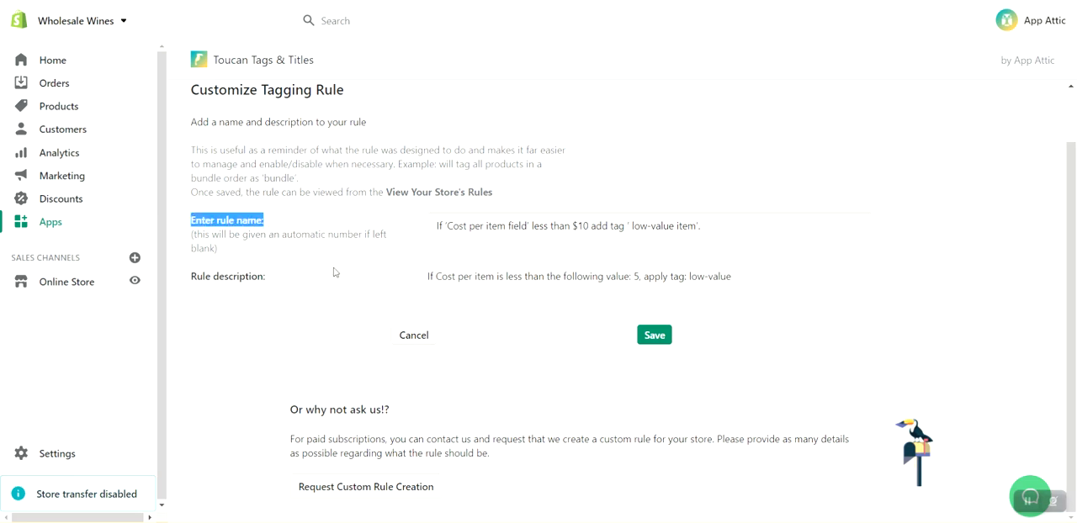
mouse_move(1027, 500)
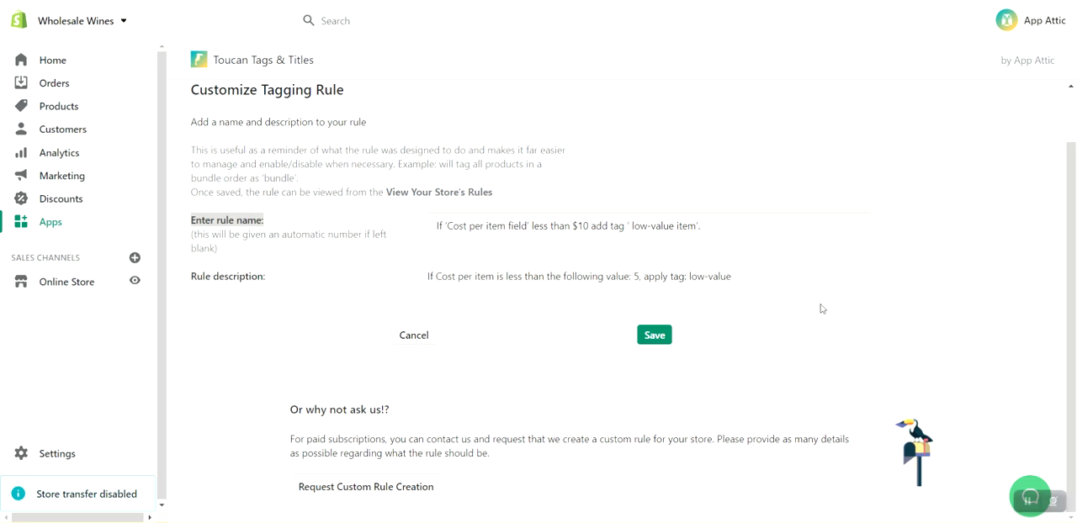
left_click(193, 237)
left_click_drag(194, 236, 223, 253)
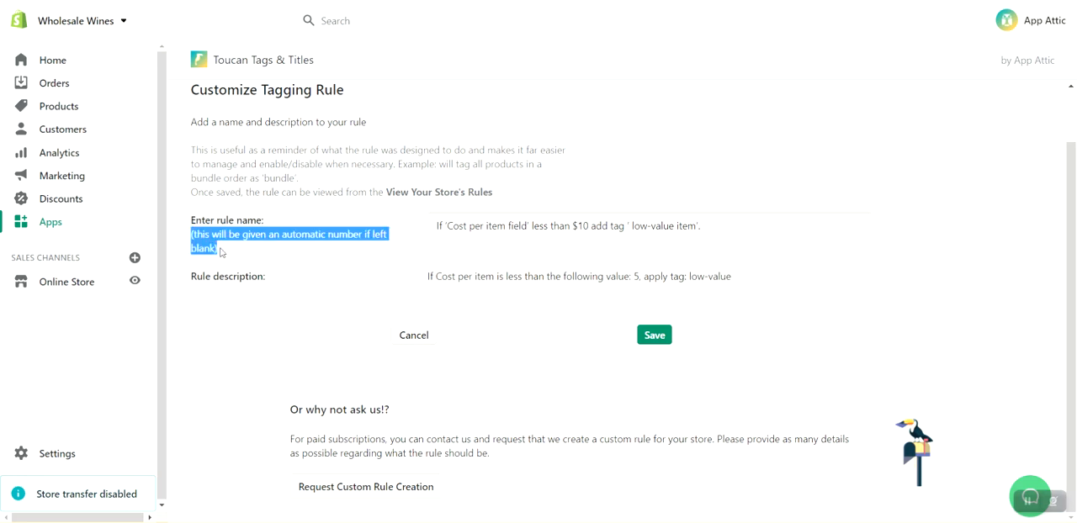
left_click(269, 254)
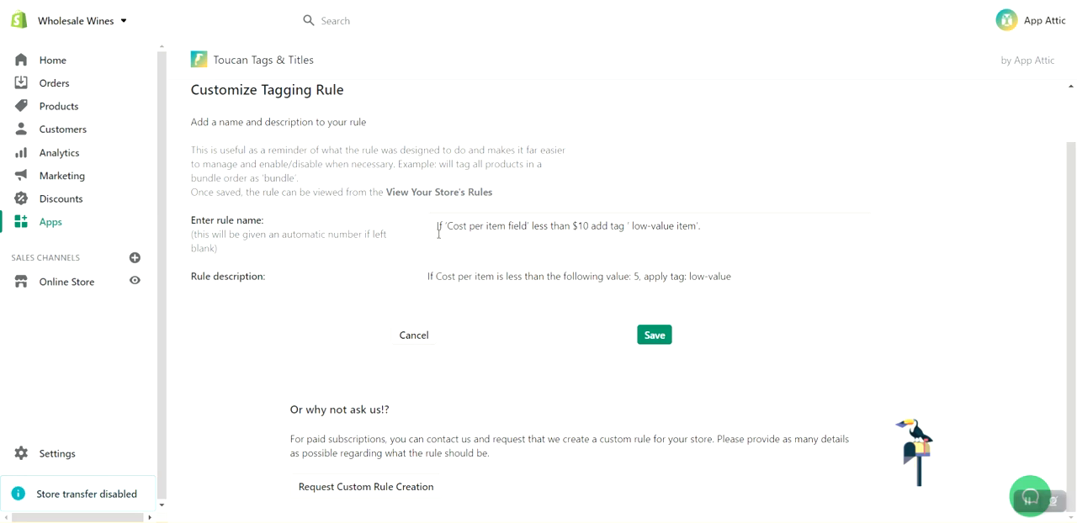
Change the amount in the rule name to $5.
left_click_drag(434, 225, 709, 224)
left_click(713, 224)
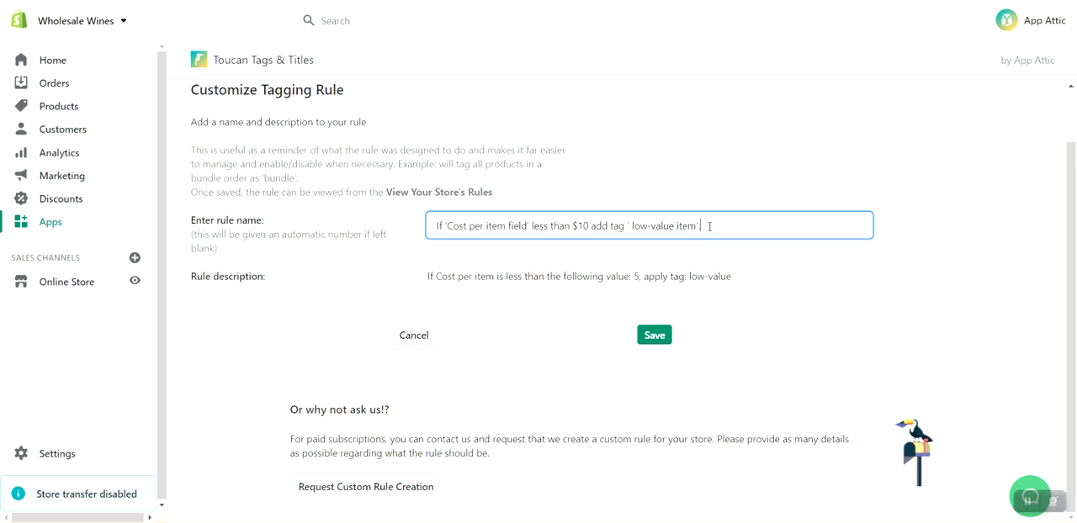
left_click(584, 229)
key("BackSpace")
type("5")
key("Delete")
type("5")
key("BackSpace")
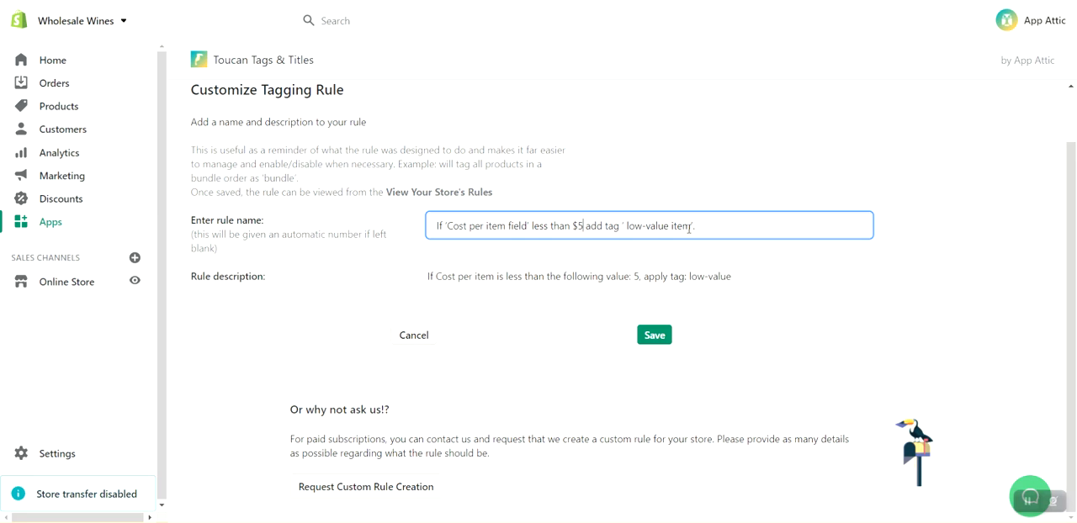
Remove "item" from the tag in the rule name and end the name with "to products in the Spanish Wine collection.".
left_click(692, 237)
key("BackSpace")
key("BackSpace")
key("BackSpace")
key("BackSpace")
type("to products in the Spanish Wine")
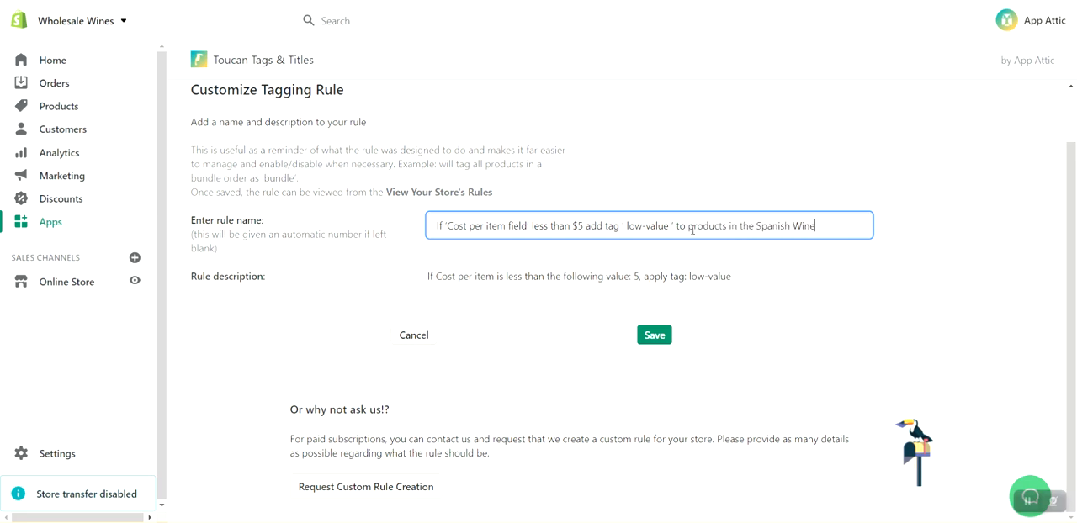
type(" collection.")
Review the rule description, save the named custom rule and return to the app's homepage.
left_click_drag(188, 281, 271, 288)
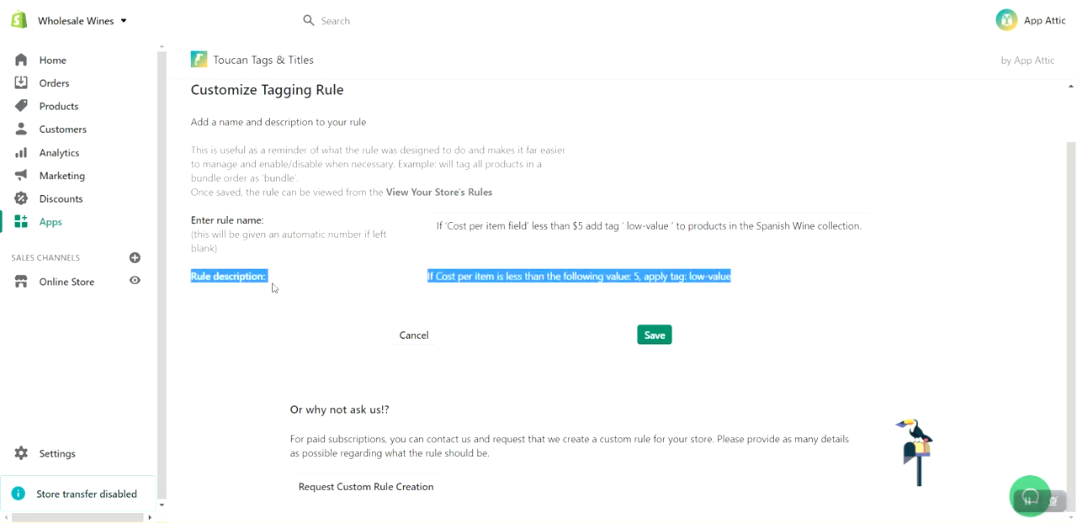
left_click(319, 287)
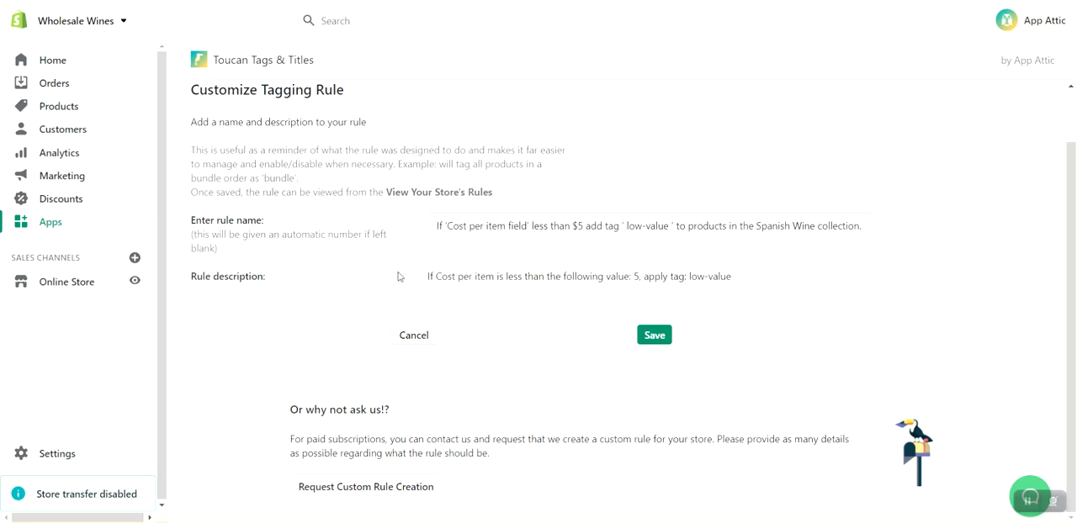
left_click(651, 337)
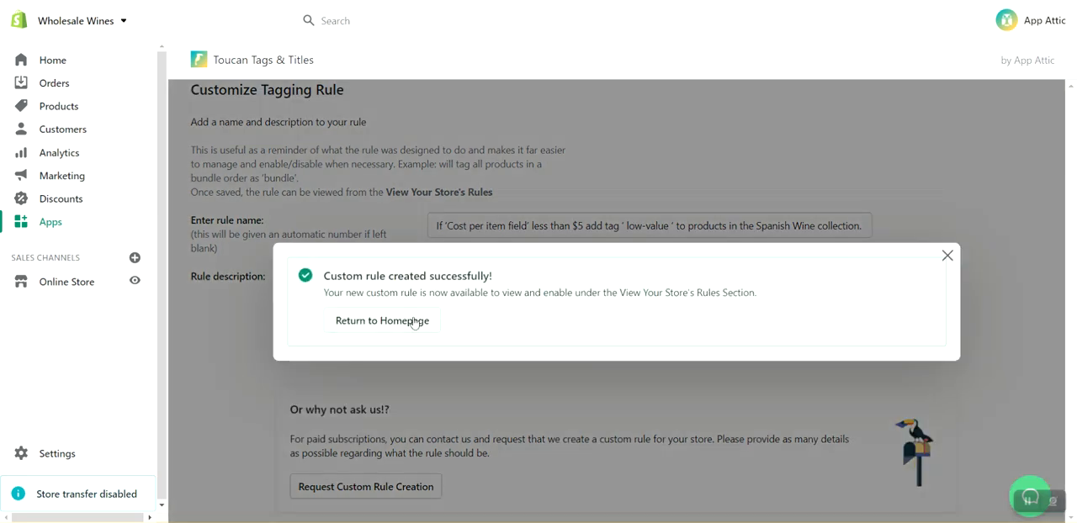
left_click(413, 322)
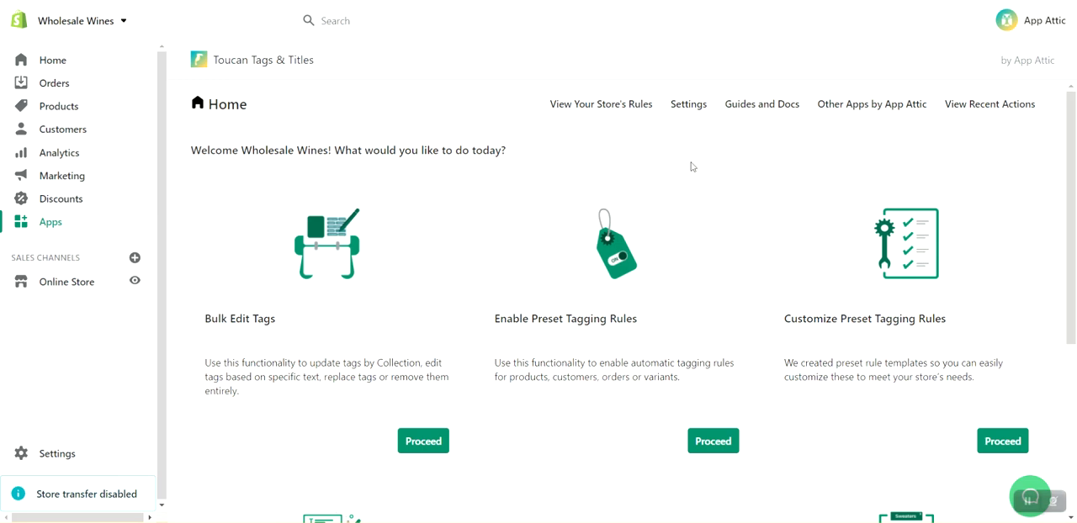
View the store's tagging rules and show the description of the new Spanish Wine low-value rule.
left_click(589, 109)
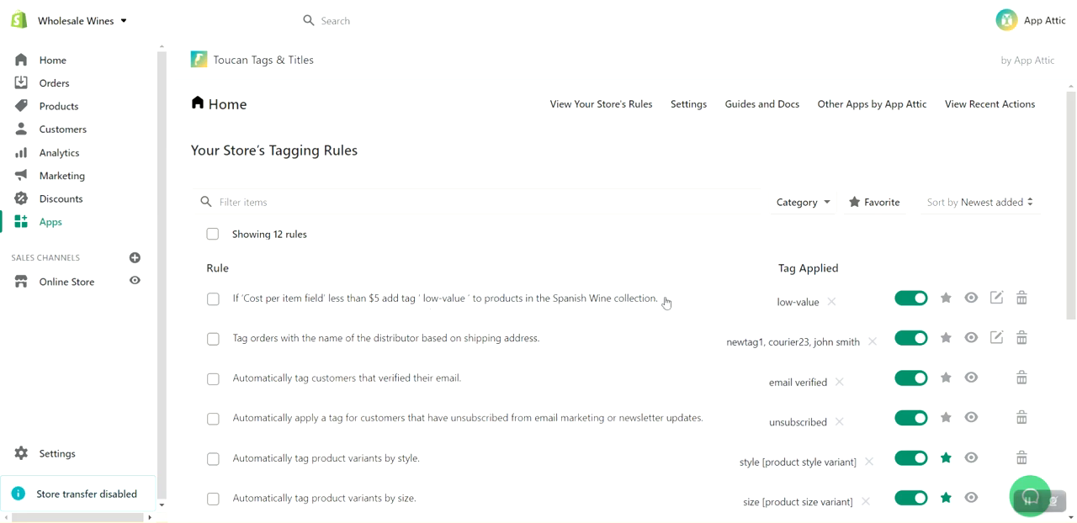
left_click_drag(666, 303, 232, 304)
left_click(259, 310)
mouse_move(971, 301)
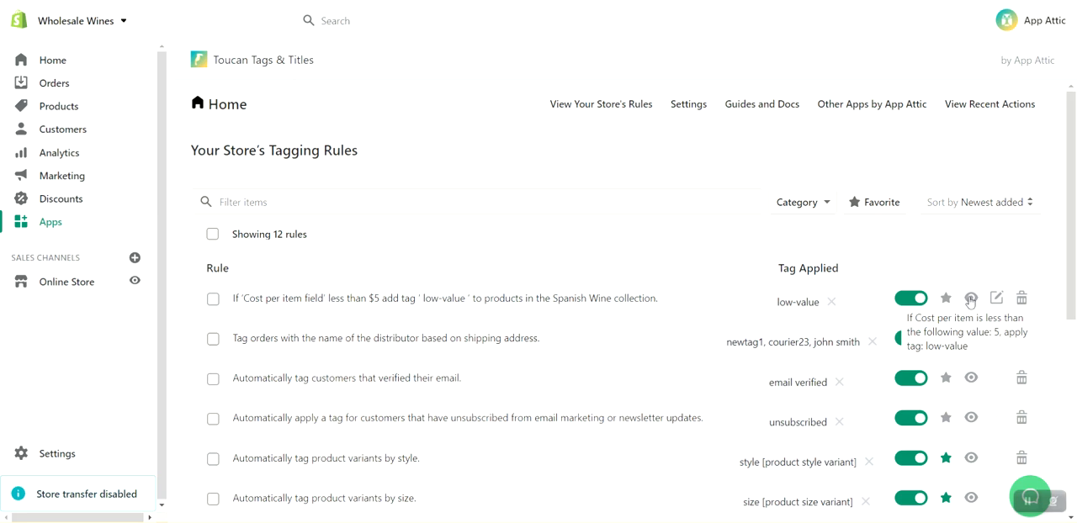